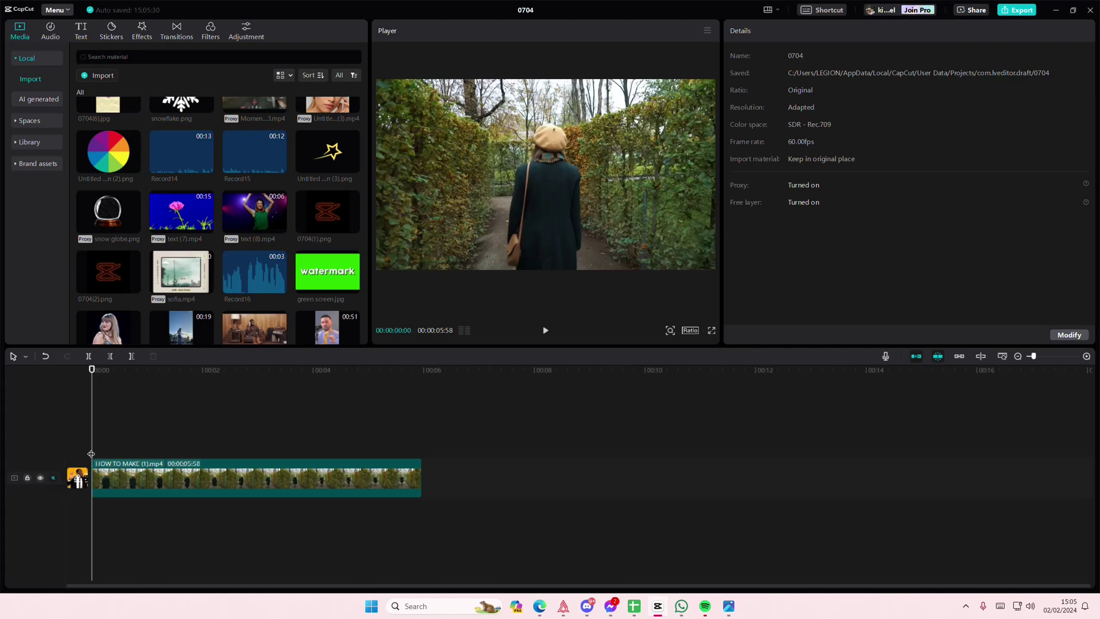
- Paste a copy of the hedge-maze clip onto a new track above the original
click(93, 472)
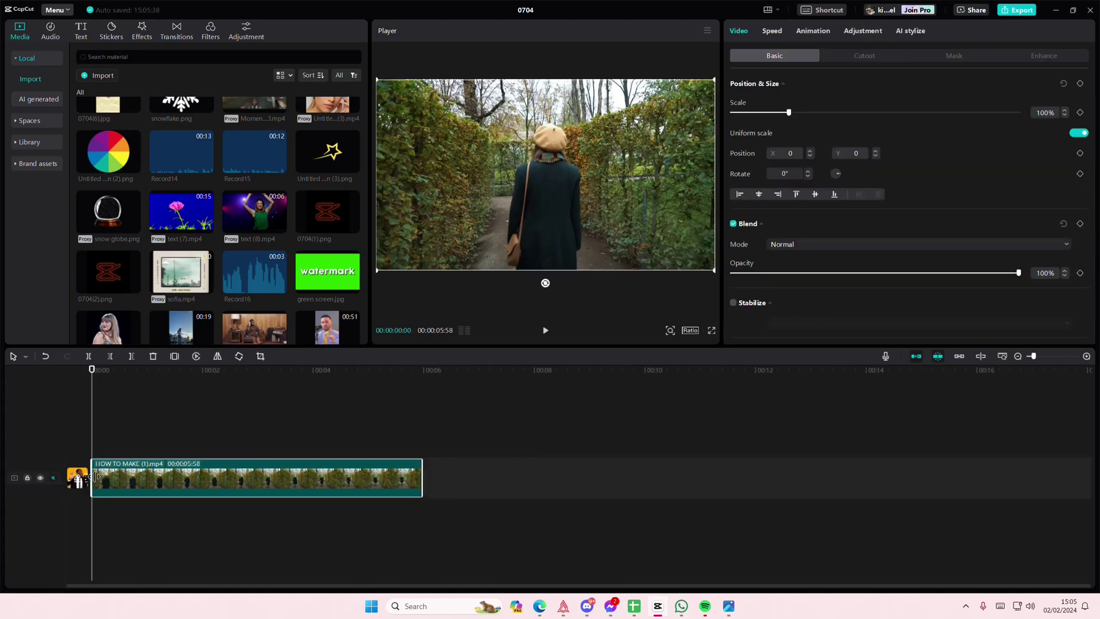
key(Delete)
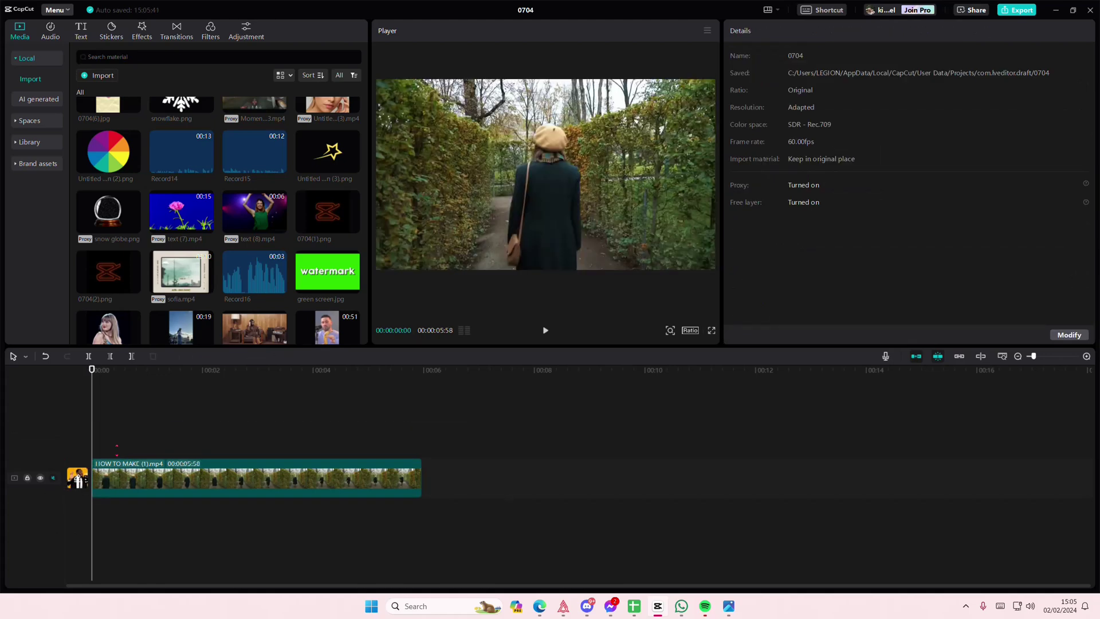
click(109, 469)
key(ctrl+v)
click(52, 439)
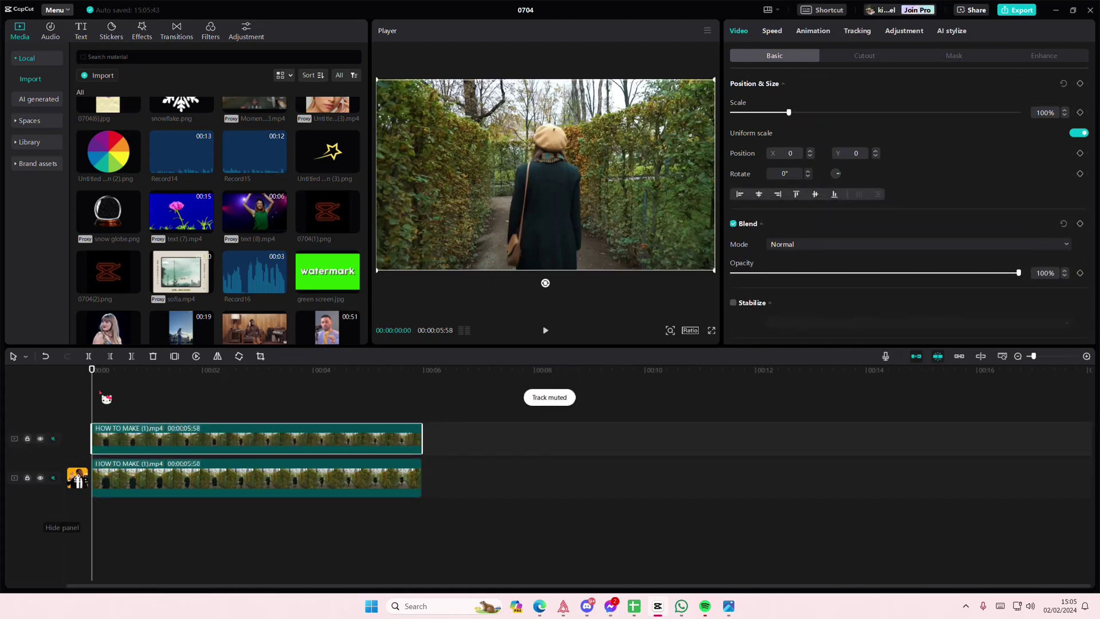
- Paste a third copy on top and apply Auto cutout to isolate the woman
key(ctrl+v)
click(52, 415)
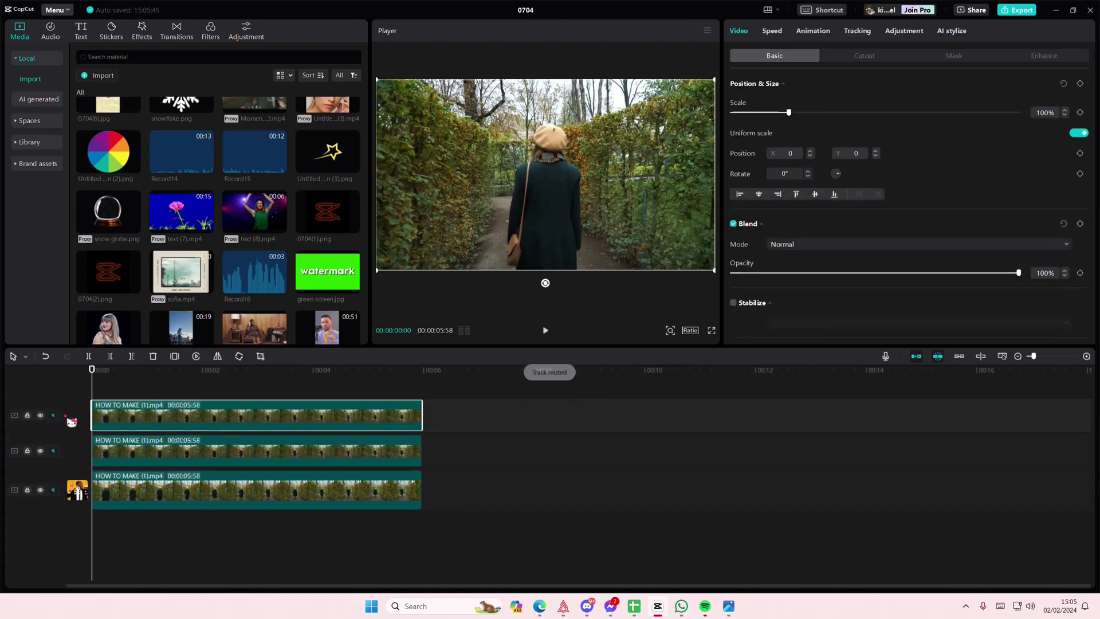
click(856, 57)
click(734, 275)
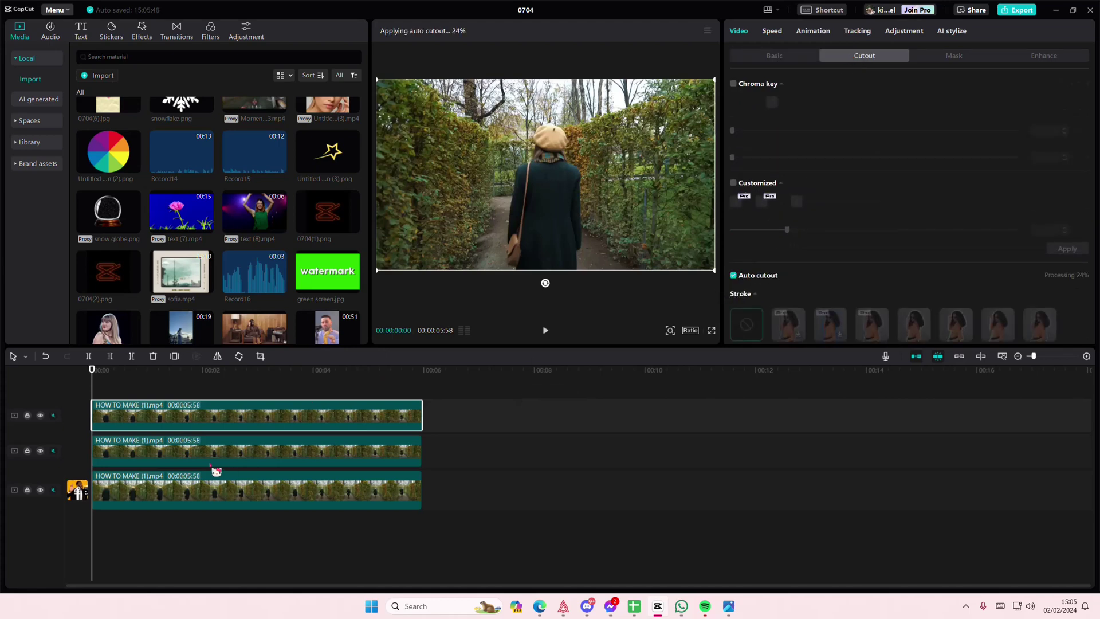
- Add a Rectangle mask to the middle copy of the clip
click(189, 464)
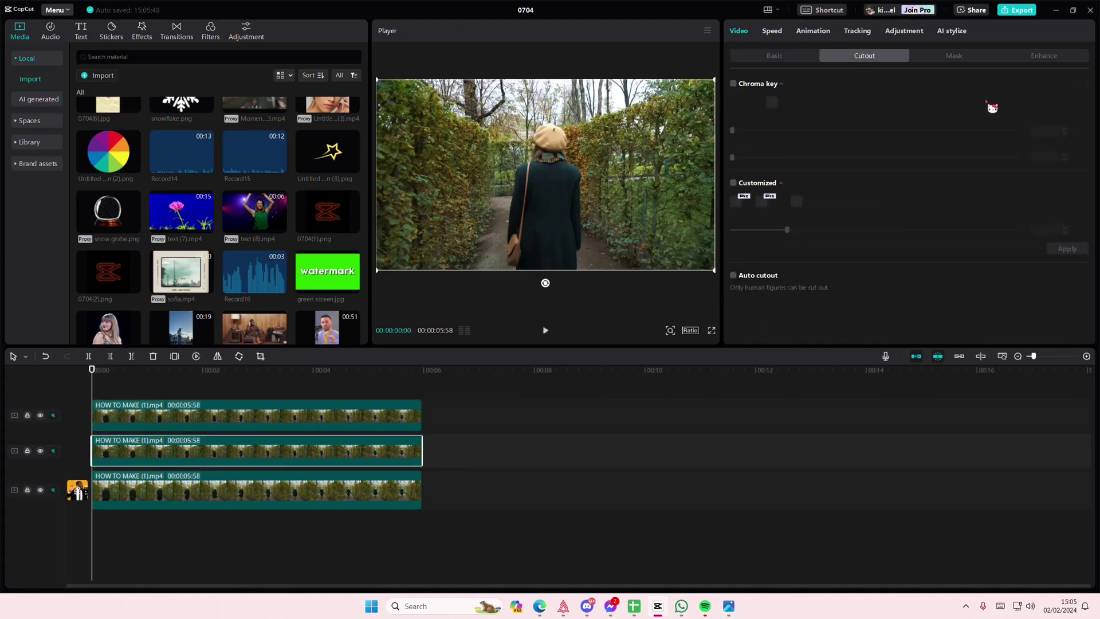
click(955, 56)
click(917, 118)
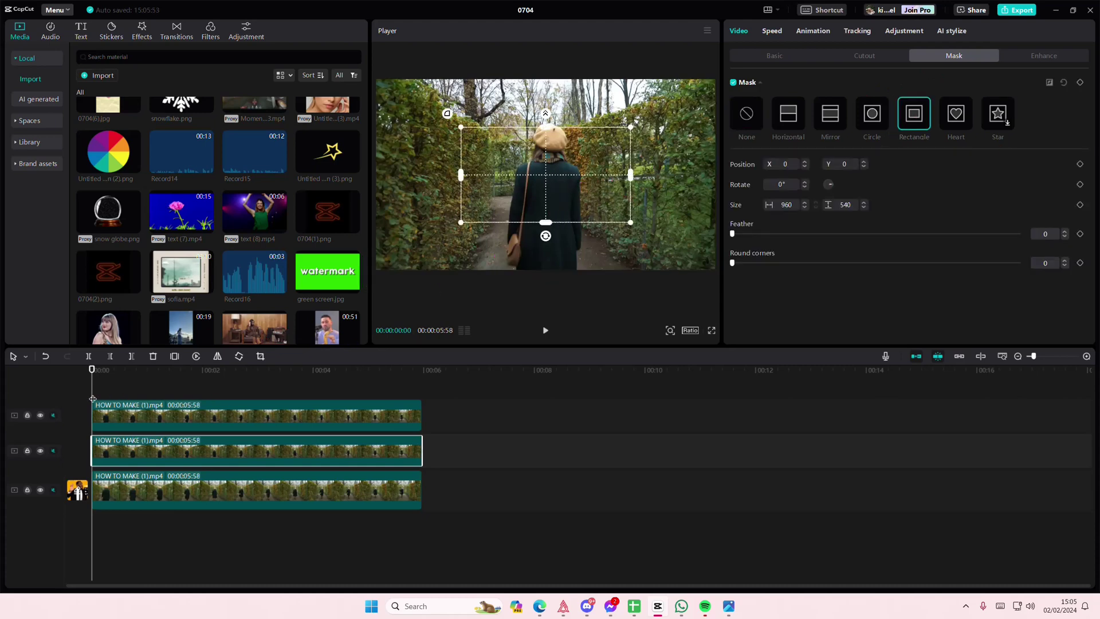
- Delete the bottom hedge-maze clip from the timeline
click(119, 395)
click(138, 465)
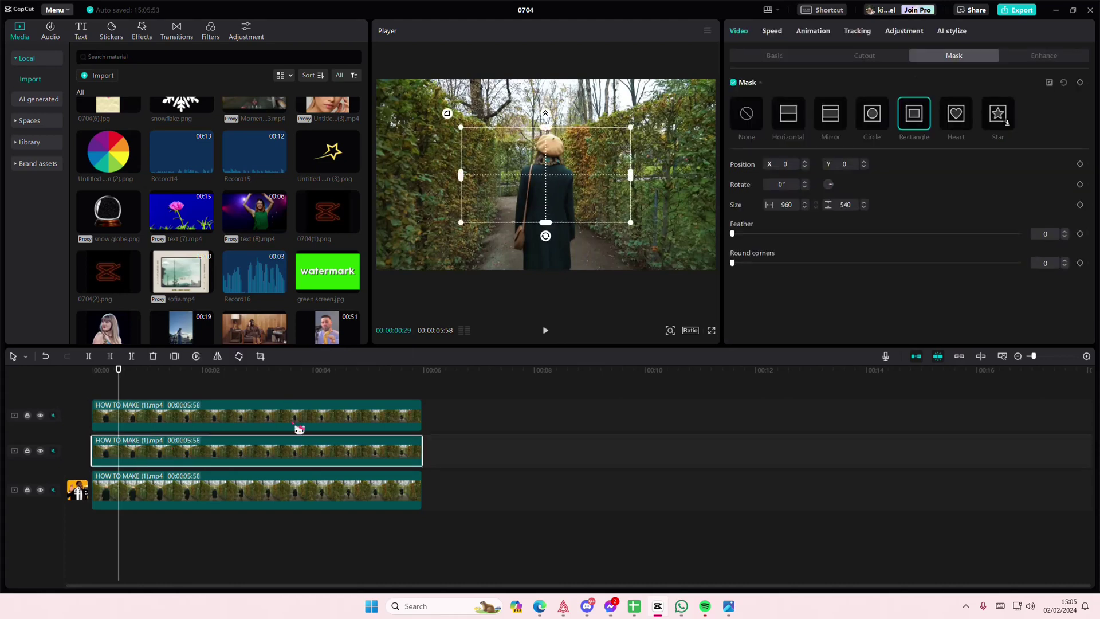
click(187, 500)
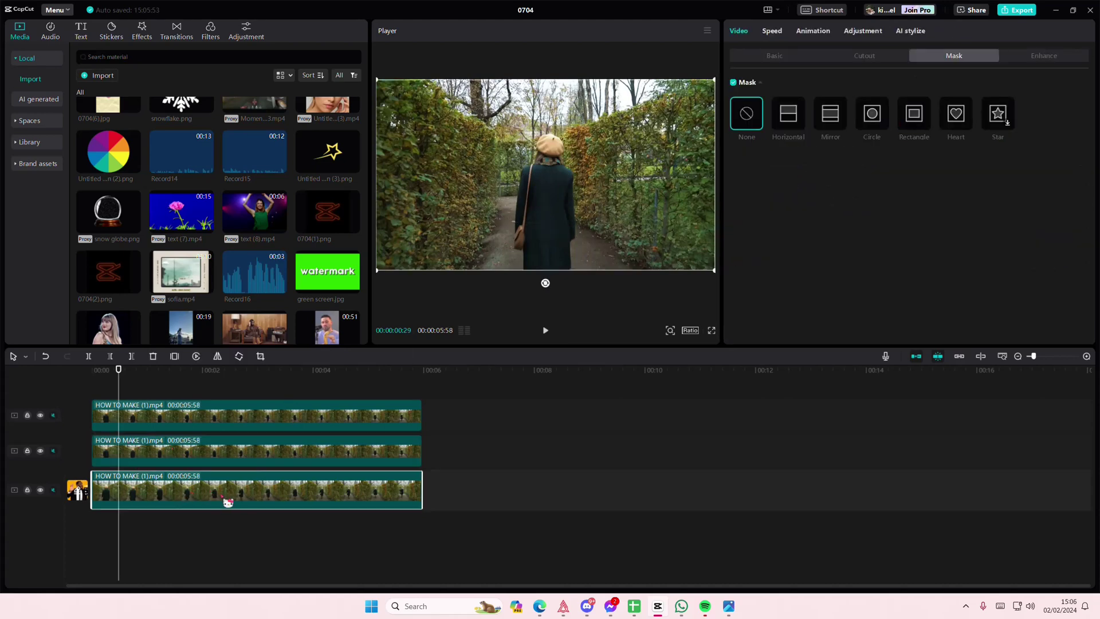
key(Delete)
- Reverse the middle copy's mask into a tall, narrow doorway with Round corners 38 and Feather 2
click(212, 460)
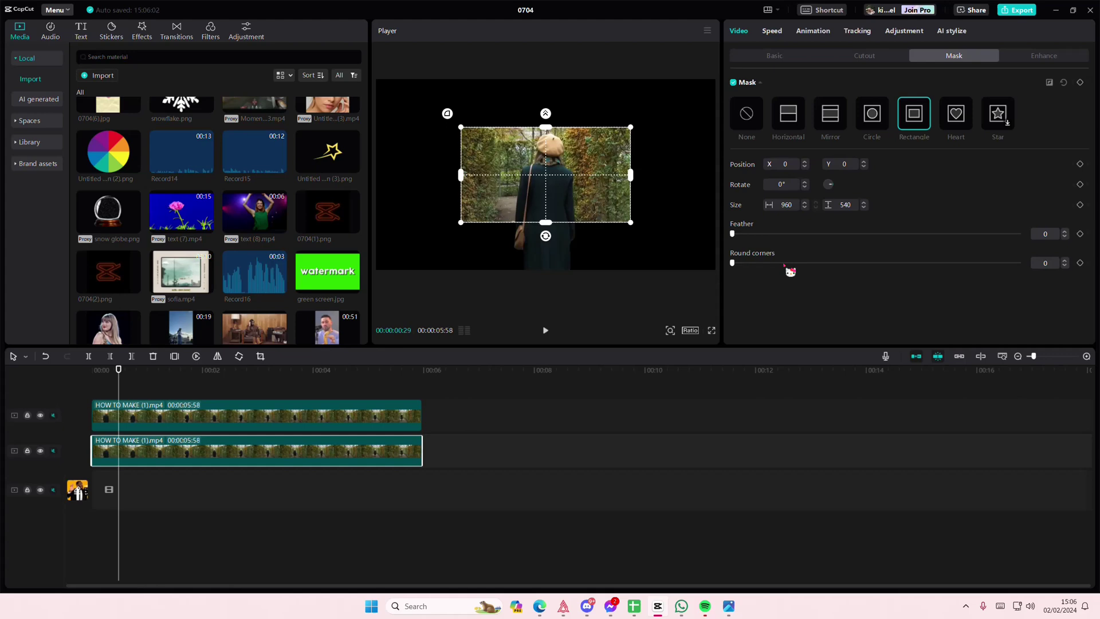
click(1050, 82)
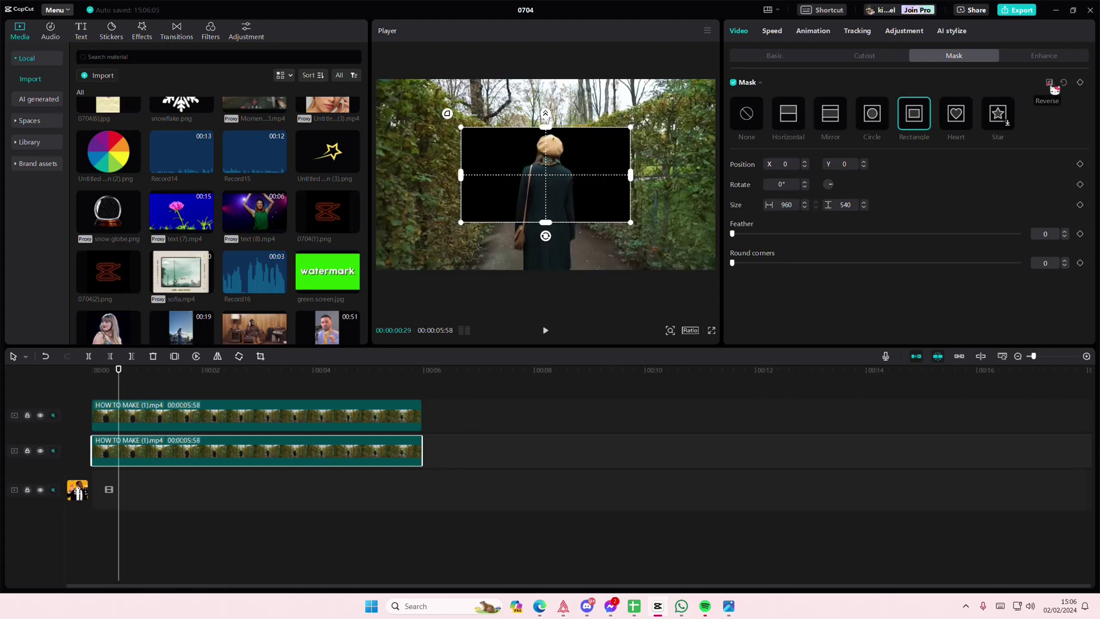
drag(632, 180, 584, 181)
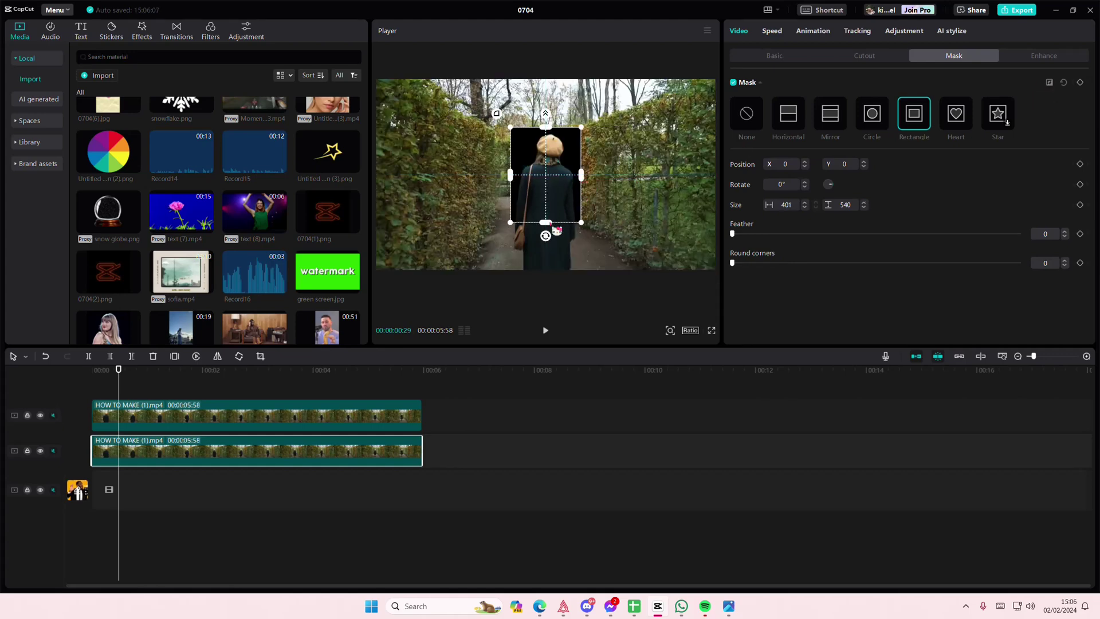
drag(547, 223, 546, 233)
drag(583, 176, 572, 177)
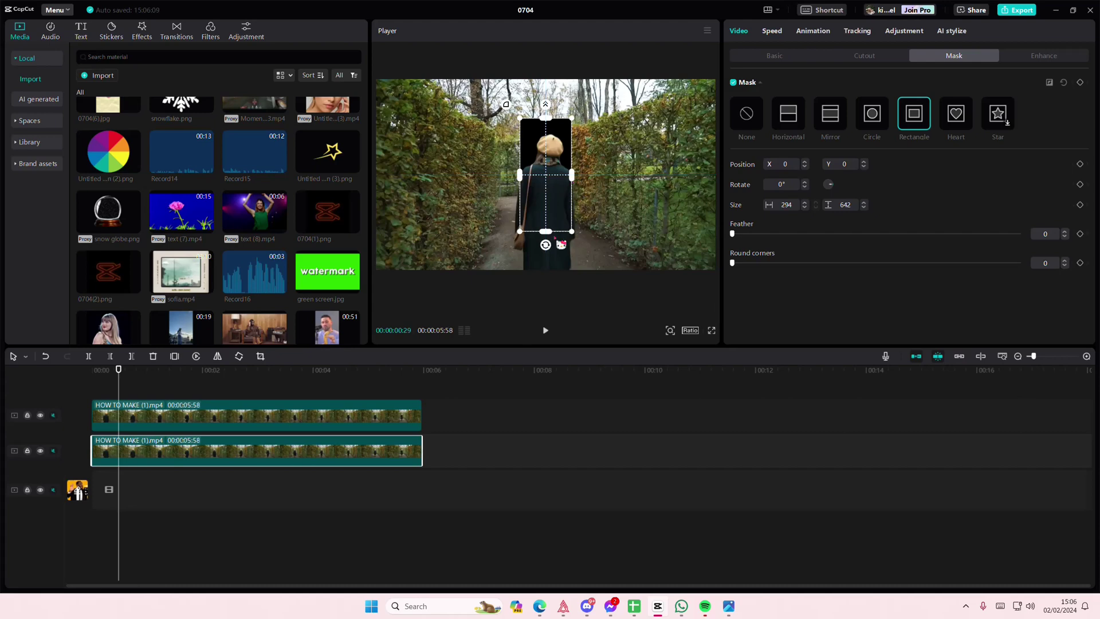
drag(546, 233, 543, 222)
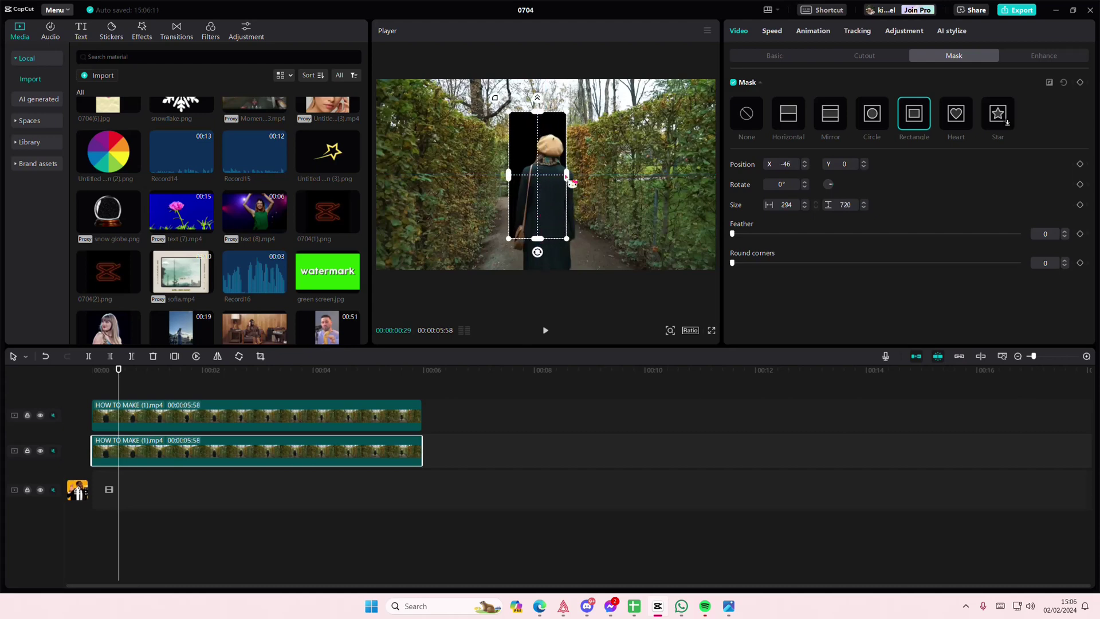
drag(560, 175, 568, 176)
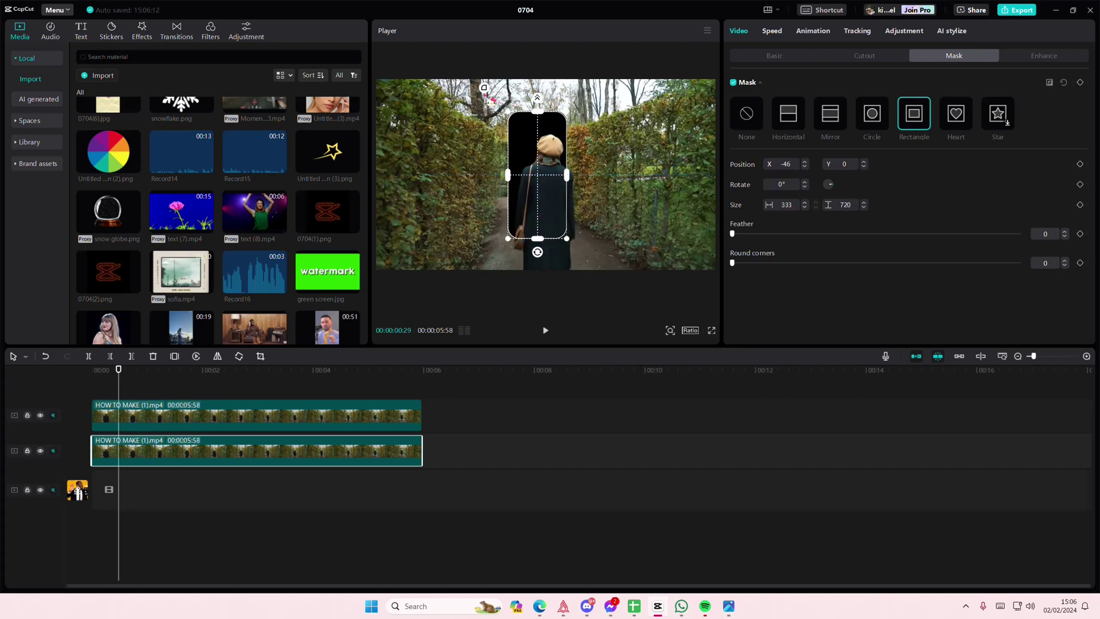
drag(732, 263, 819, 266)
drag(742, 235, 745, 241)
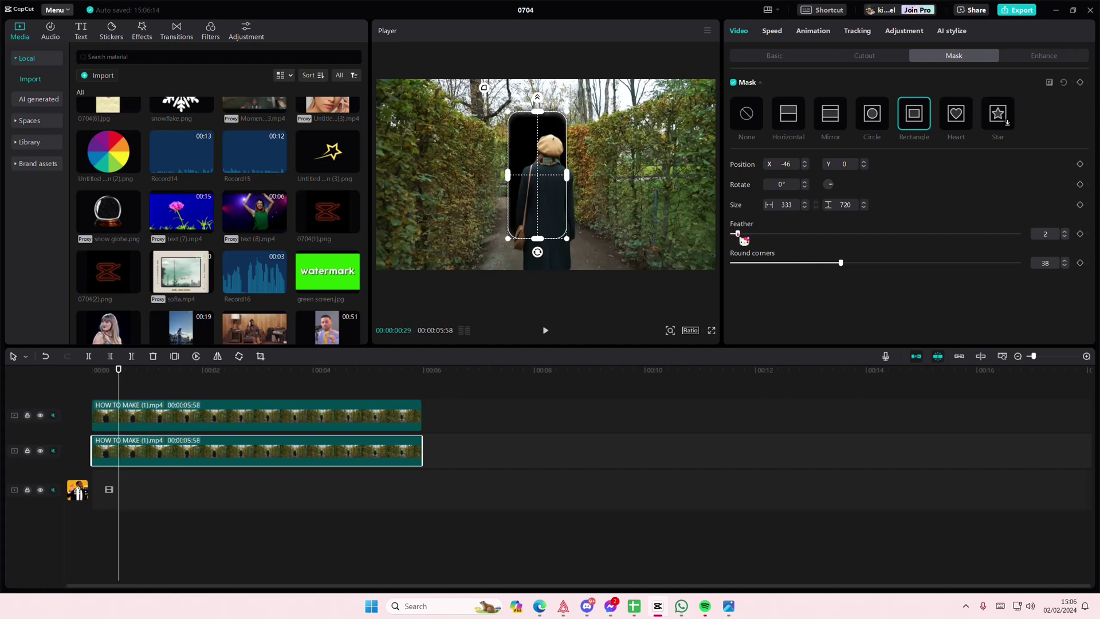
- Play the portal effect from near the start to preview it
click(178, 386)
key(space)
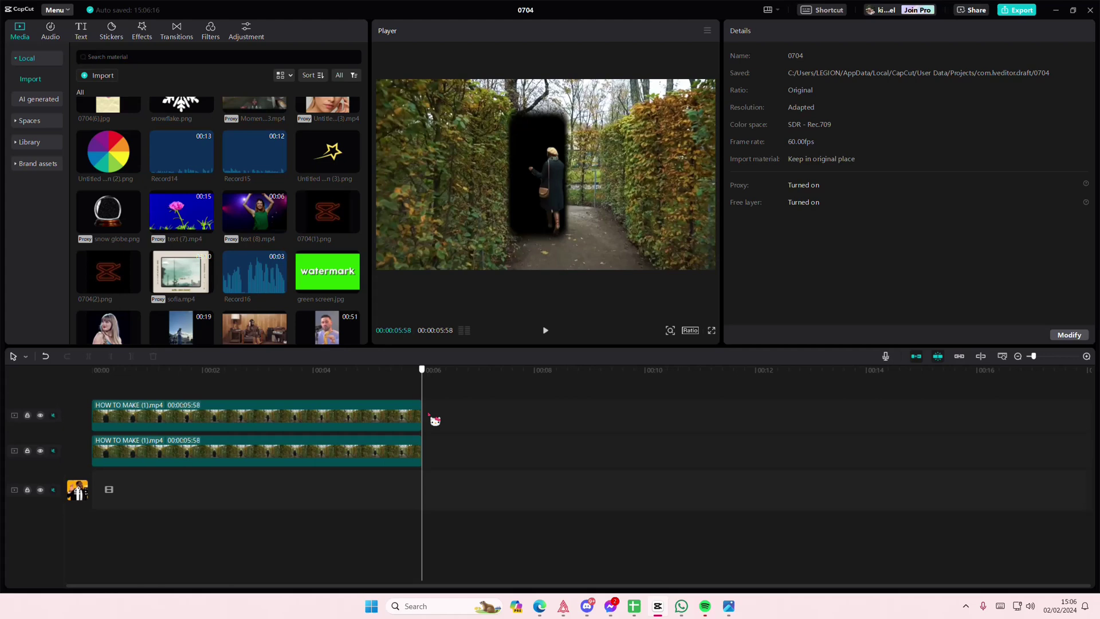
click(309, 422)
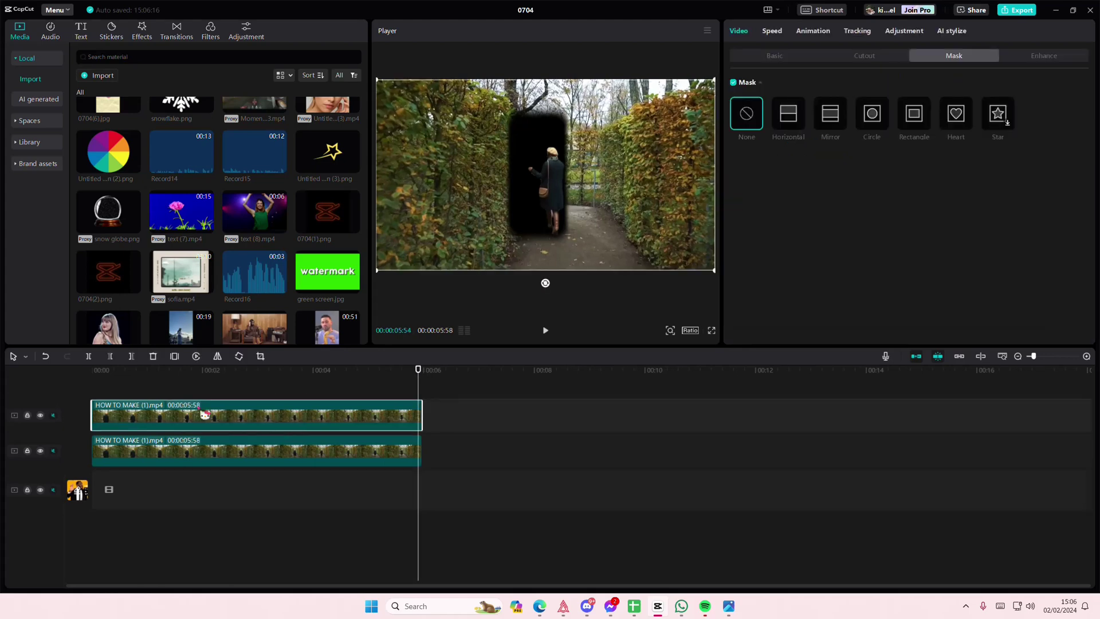
- Nudge the lower clip's portal mask slightly right and replay from about two seconds
click(250, 448)
drag(544, 176, 568, 177)
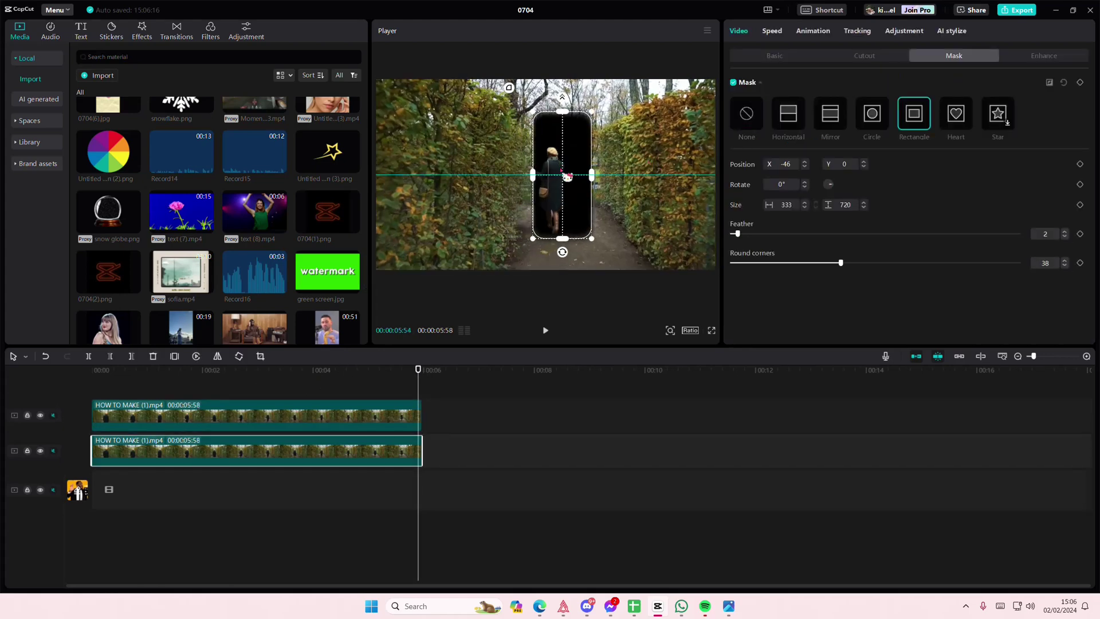
drag(263, 378, 228, 388)
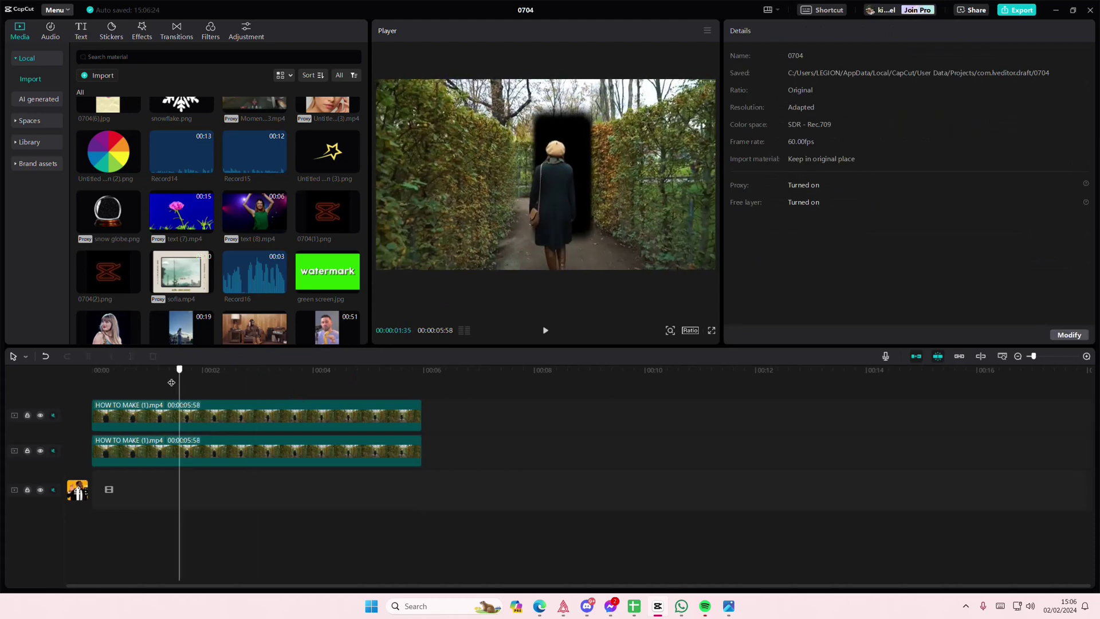
key(space)
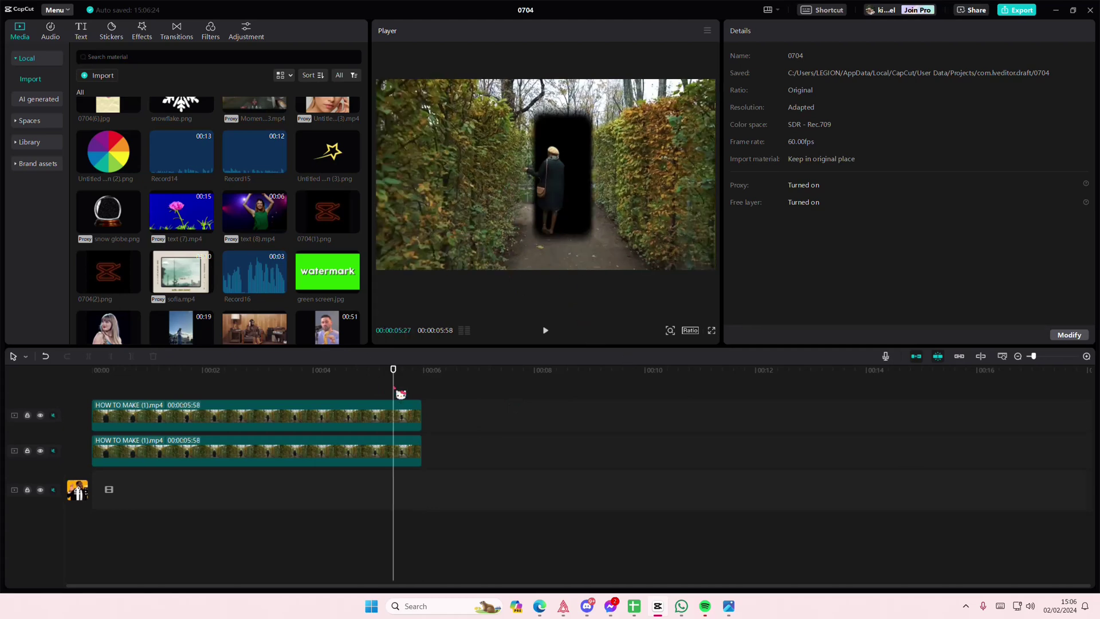
- Add a 100% opacity keyframe to the top cutout clip at 00:05:21
click(417, 423)
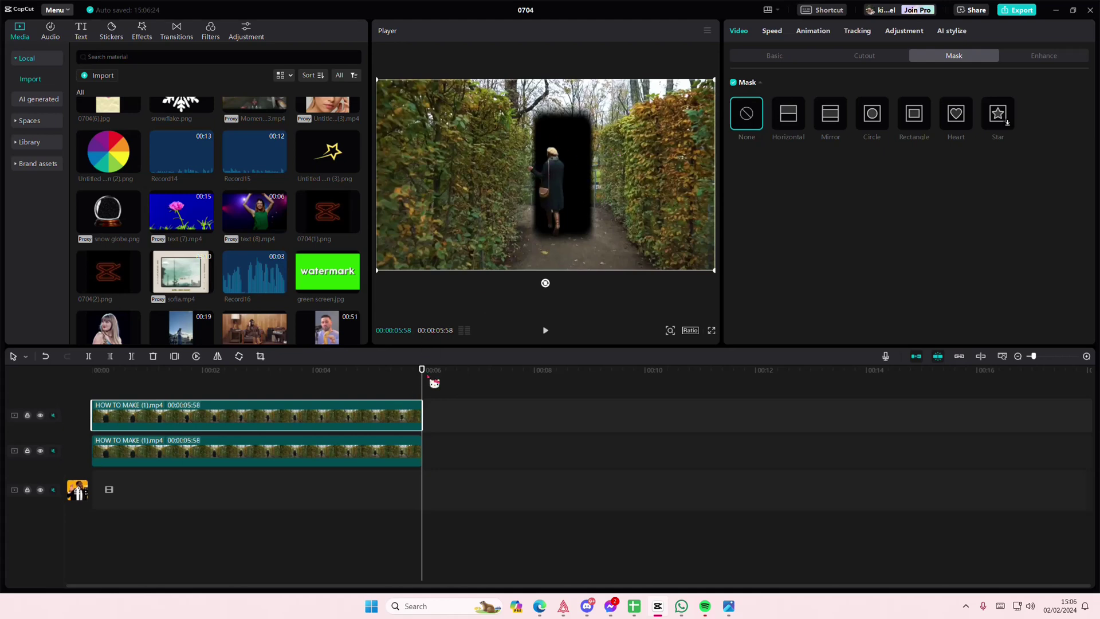
click(770, 58)
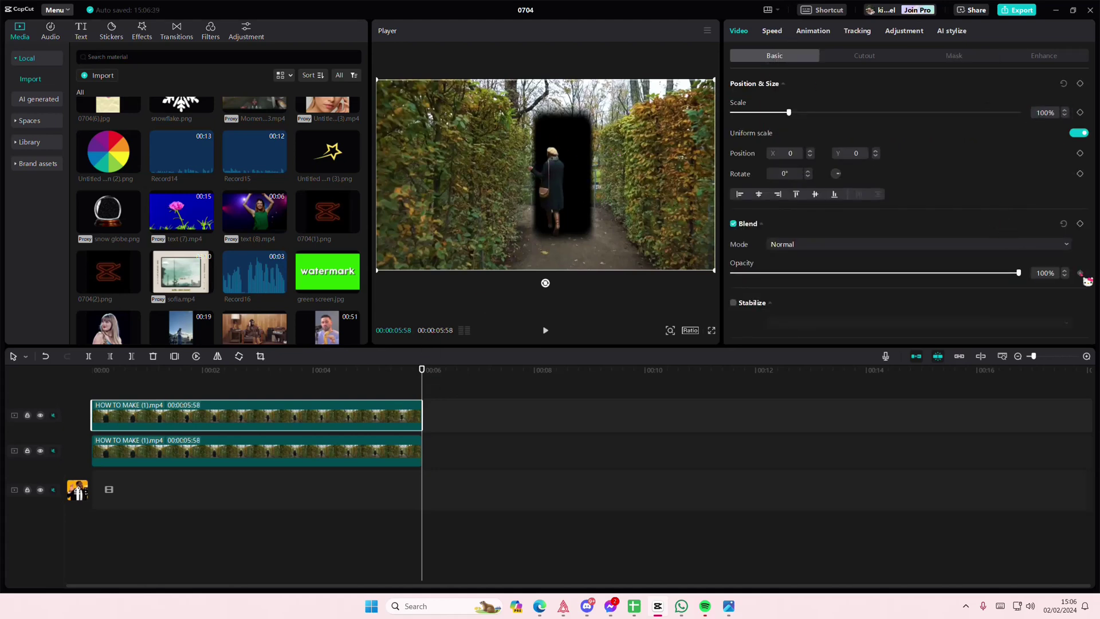
click(415, 395)
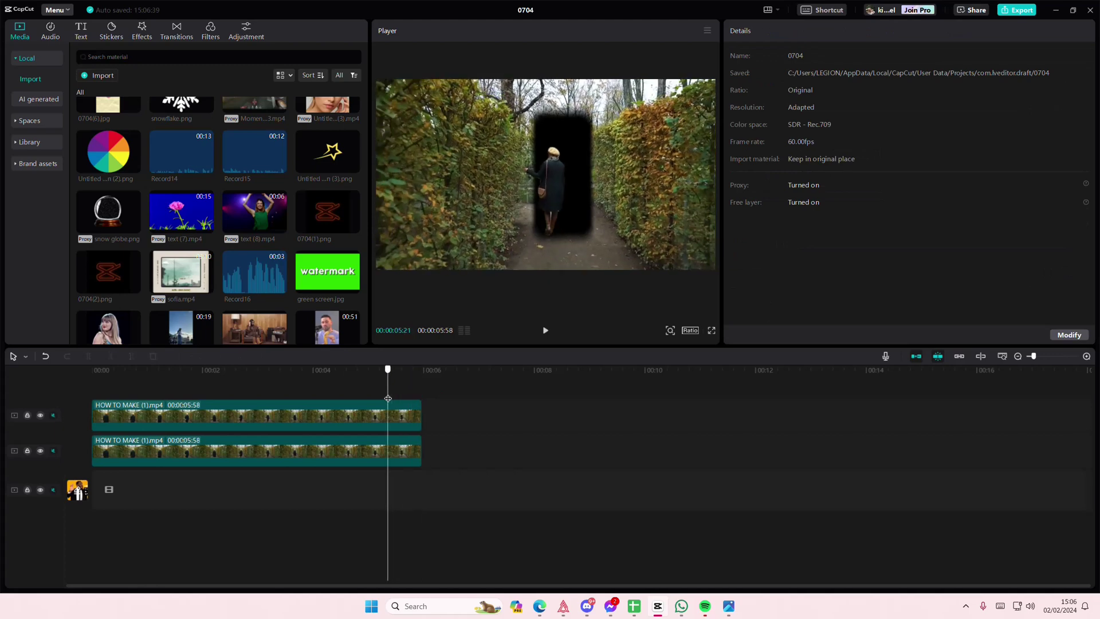
click(401, 425)
click(1081, 273)
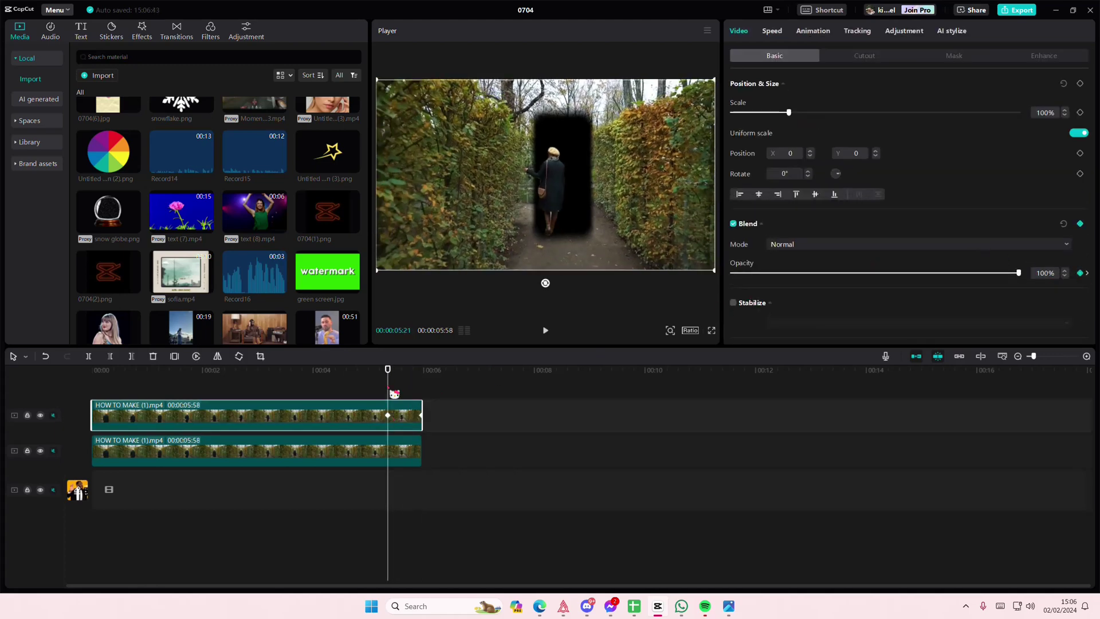
- Add a 0% opacity keyframe at the clip's end and play back the fade
click(410, 397)
click(421, 419)
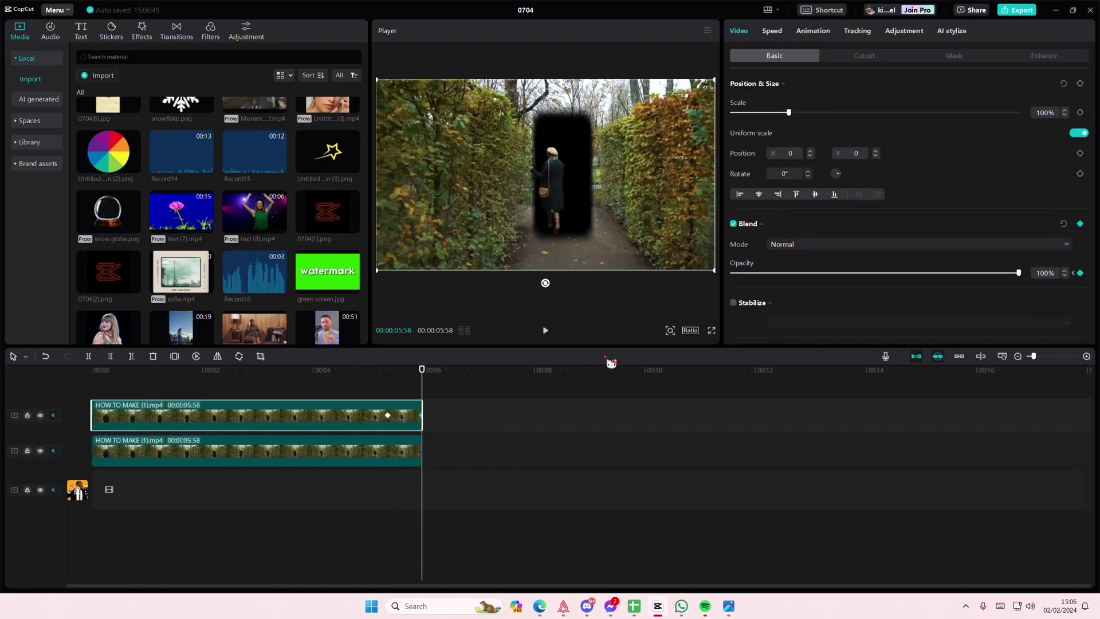
drag(899, 283, 674, 293)
click(380, 393)
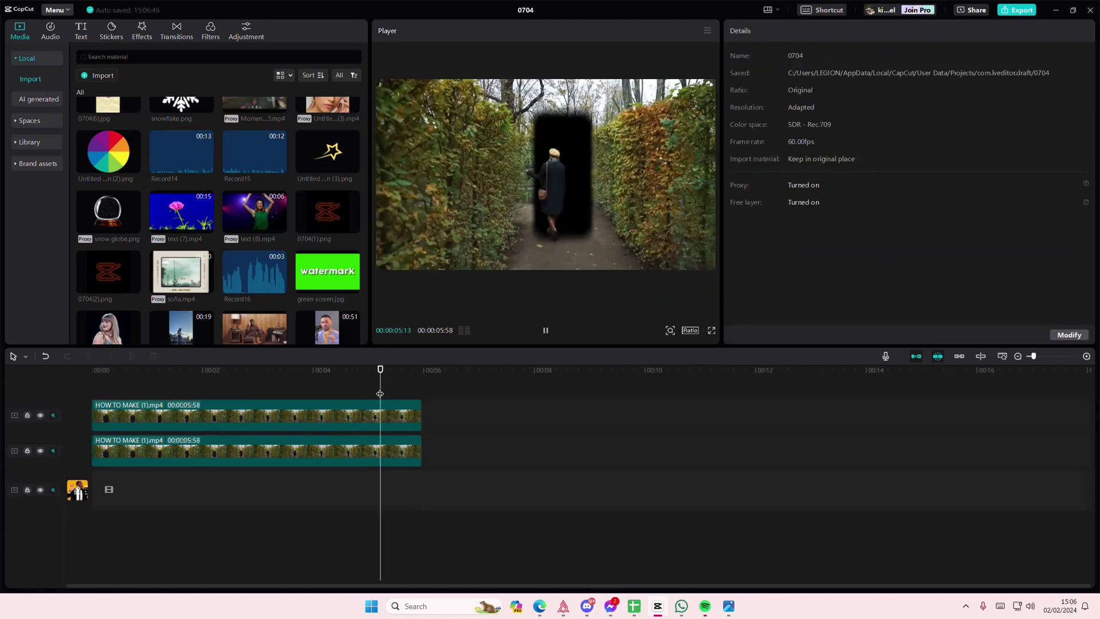
key(space)
click(360, 393)
click(291, 397)
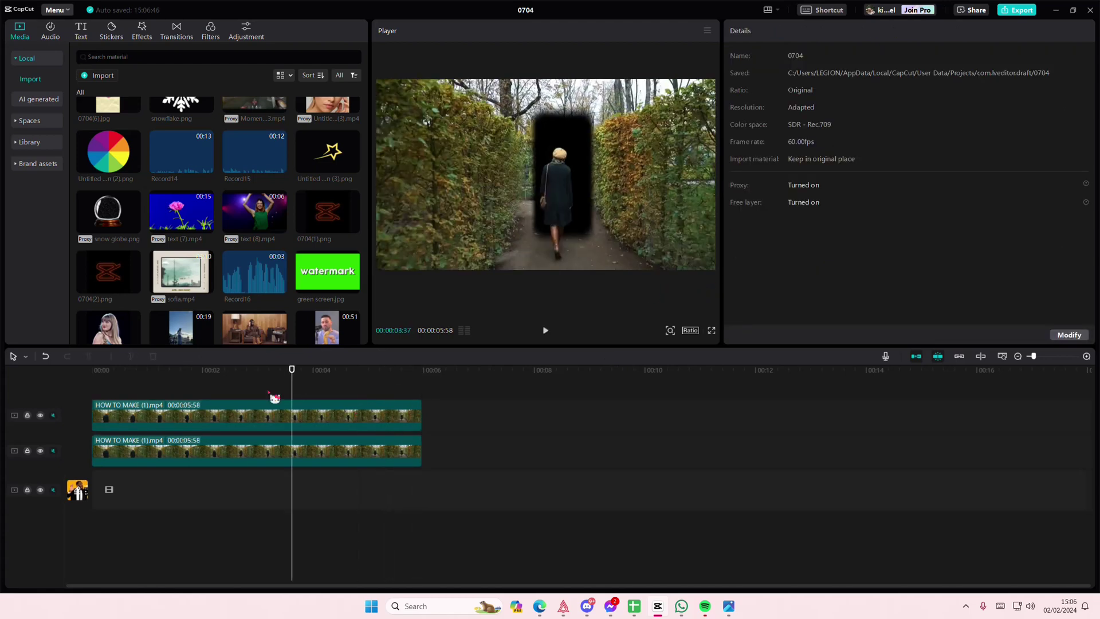
key(space)
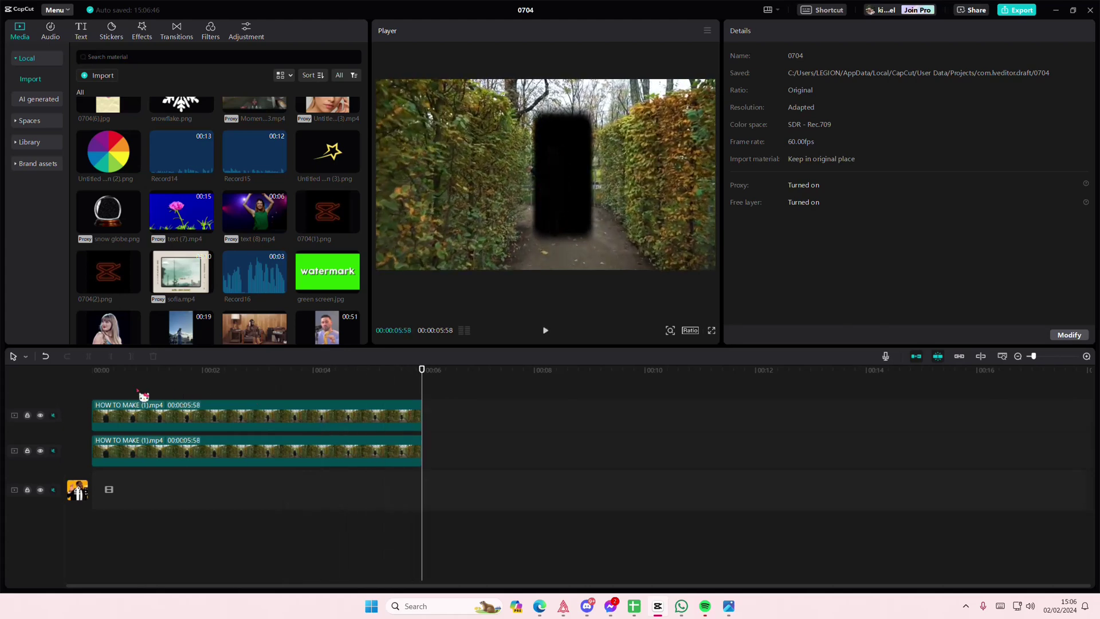
click(238, 393)
key(space)
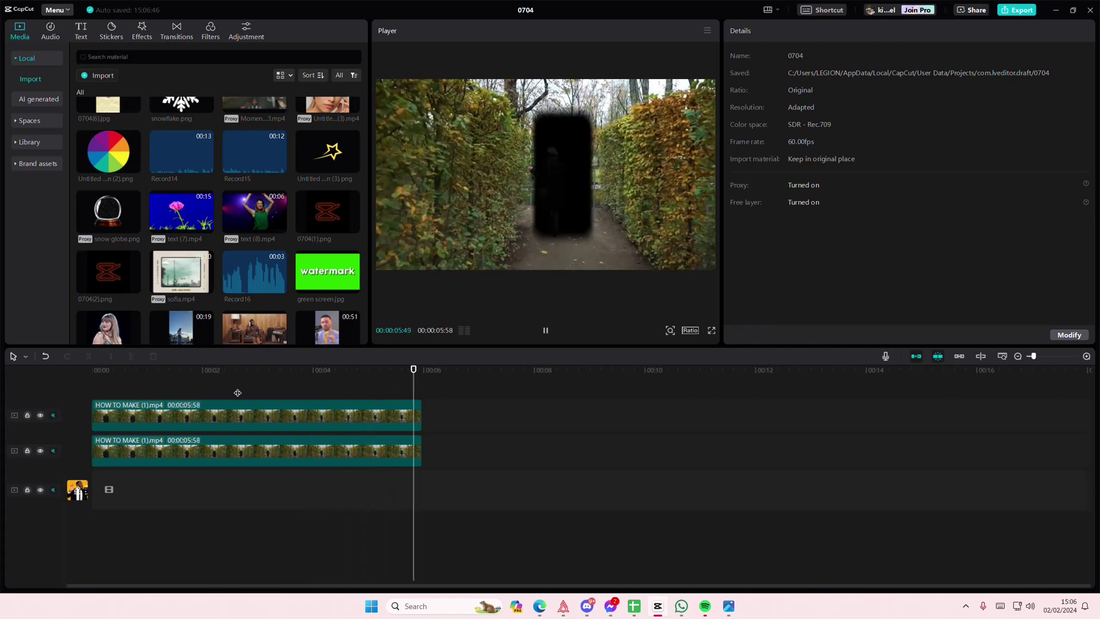
click(289, 393)
click(199, 393)
key(space)
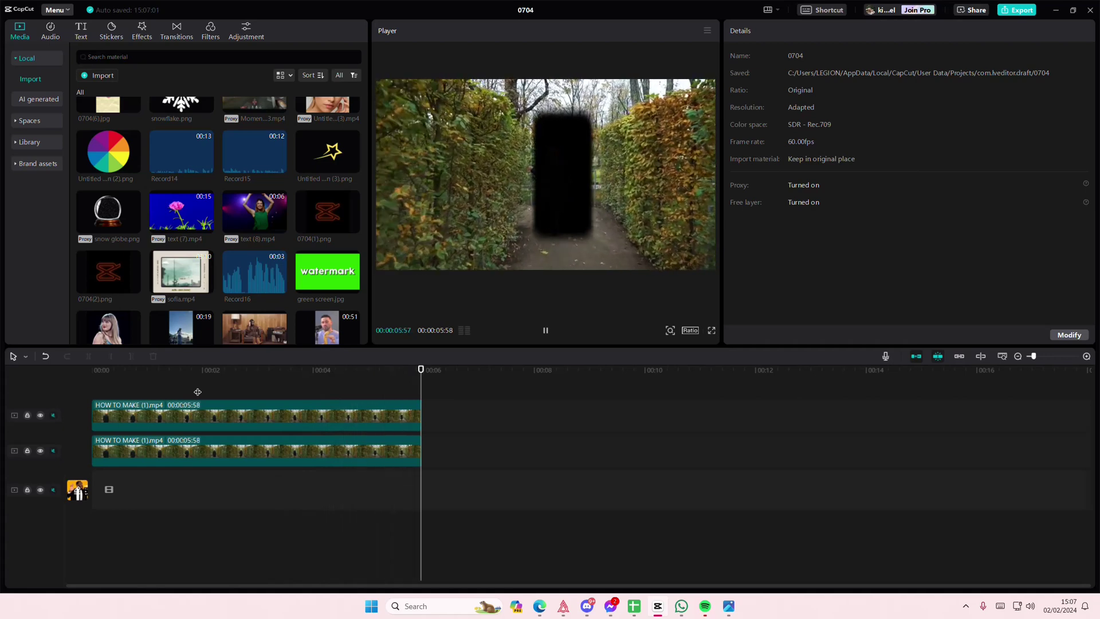
mouse_move(305, 384)
mouse_down()
mouse_move(437, 399)
mouse_move(212, 394)
mouse_up()
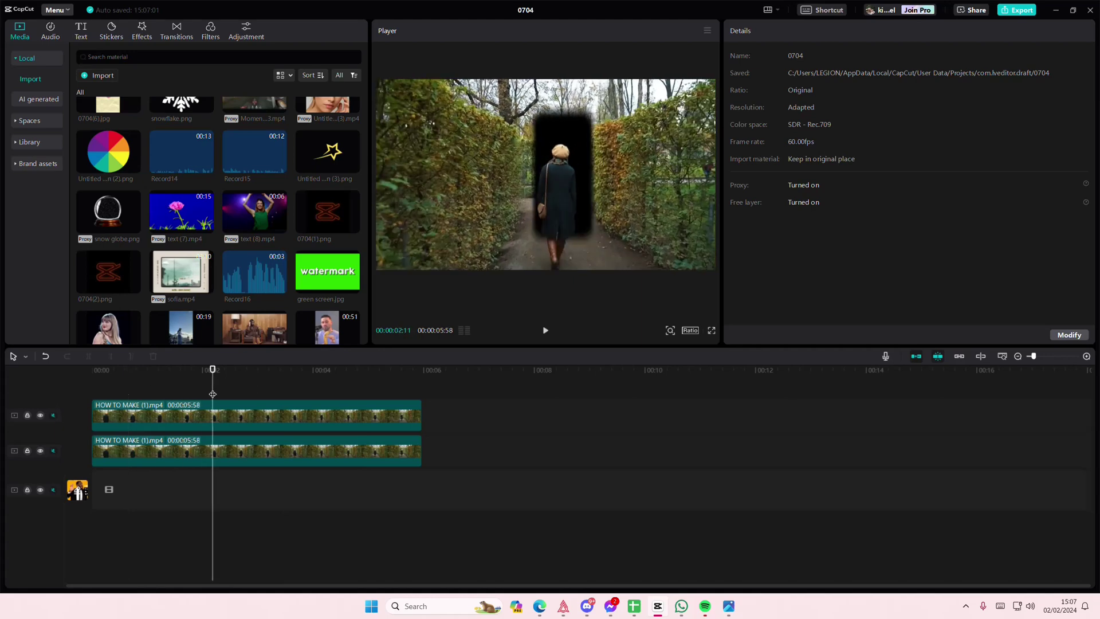
drag(212, 394, 424, 406)
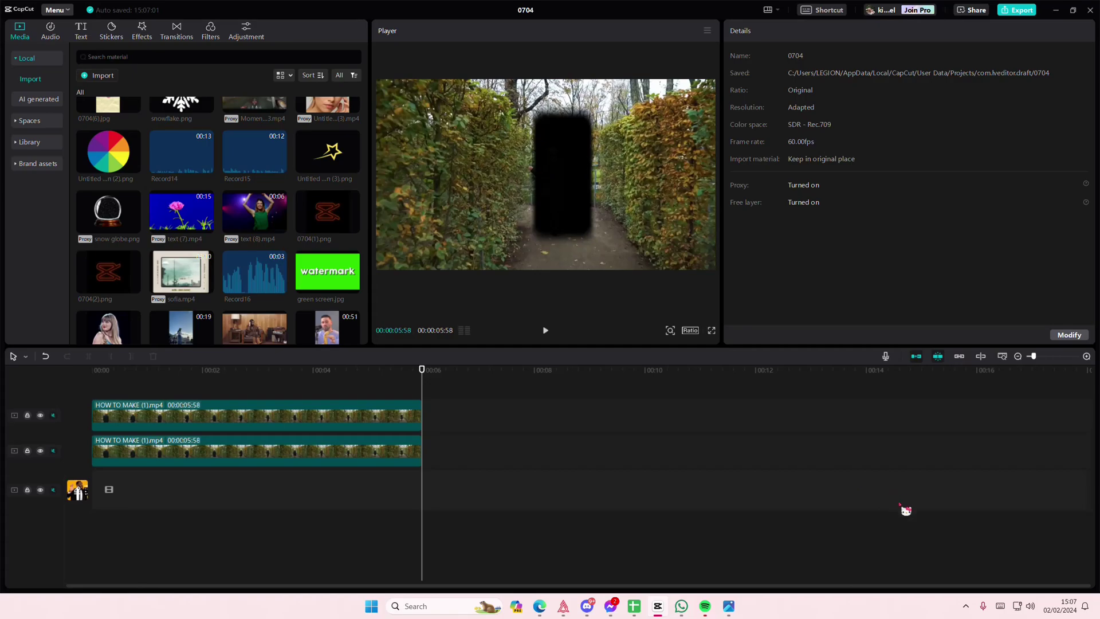